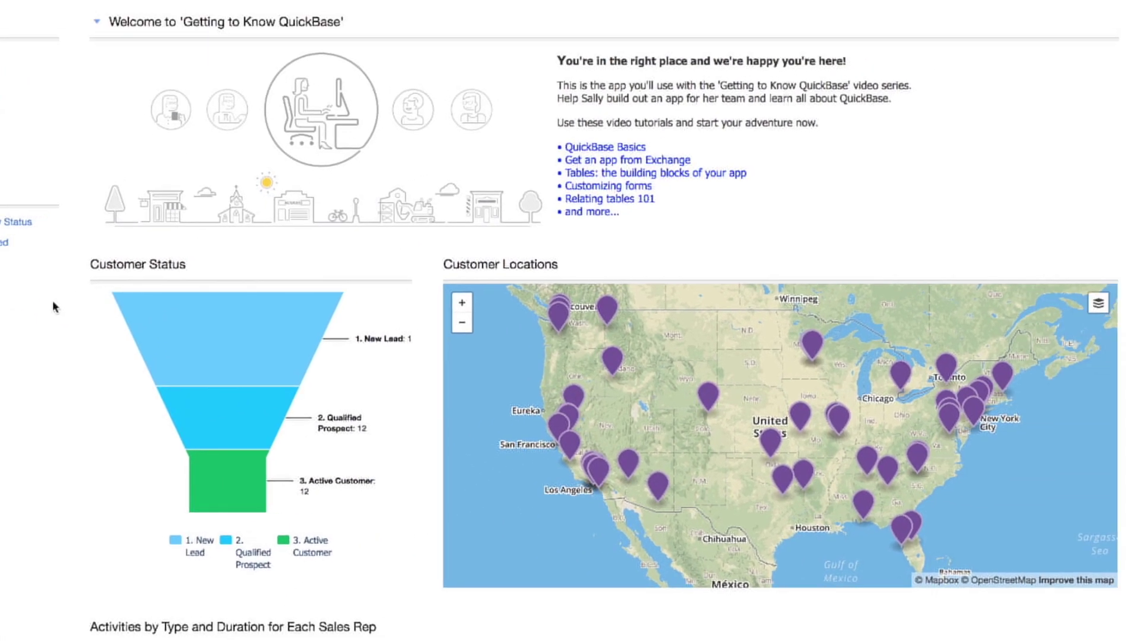
- Set the Customer Status funnel chart to display its label values as Percent
scroll(52, 301, down, 8)
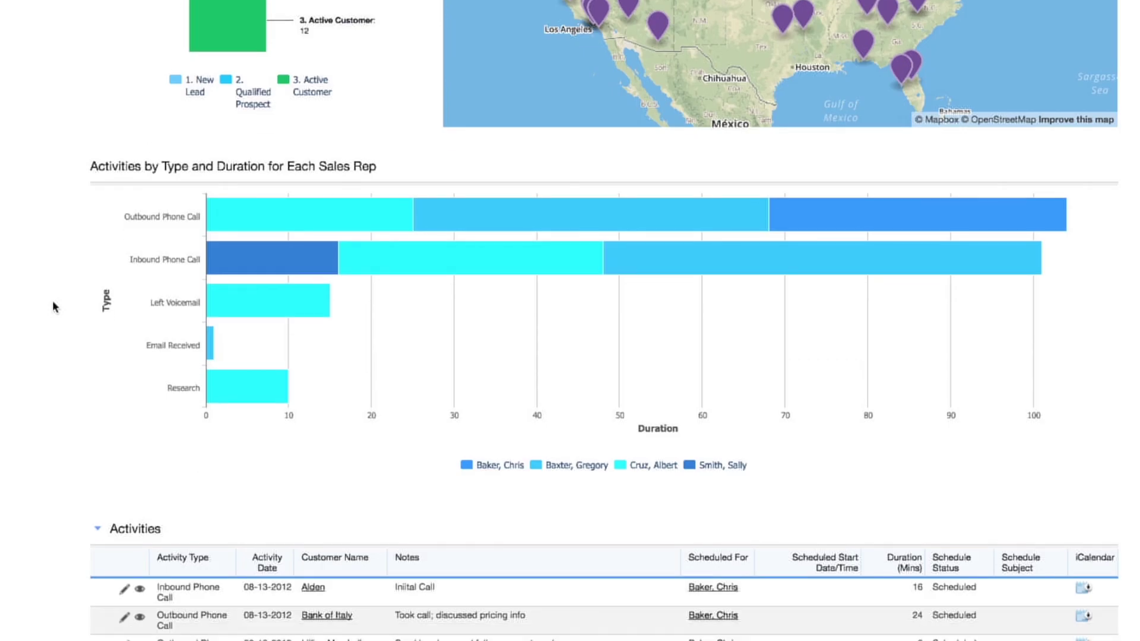
scroll(53, 300, up, 5)
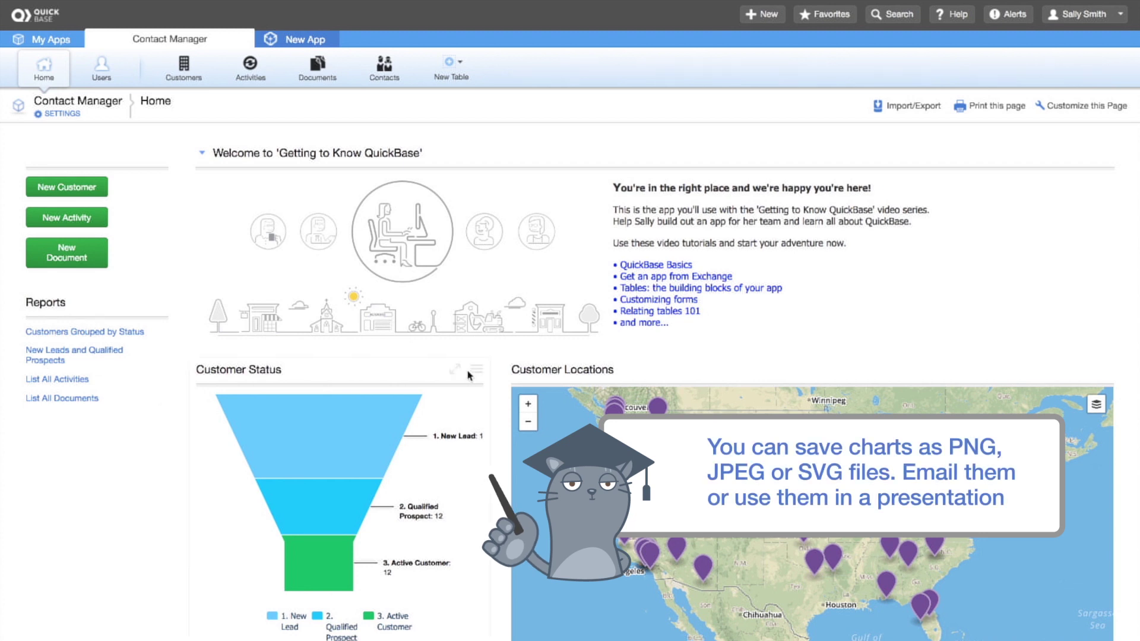
click(479, 372)
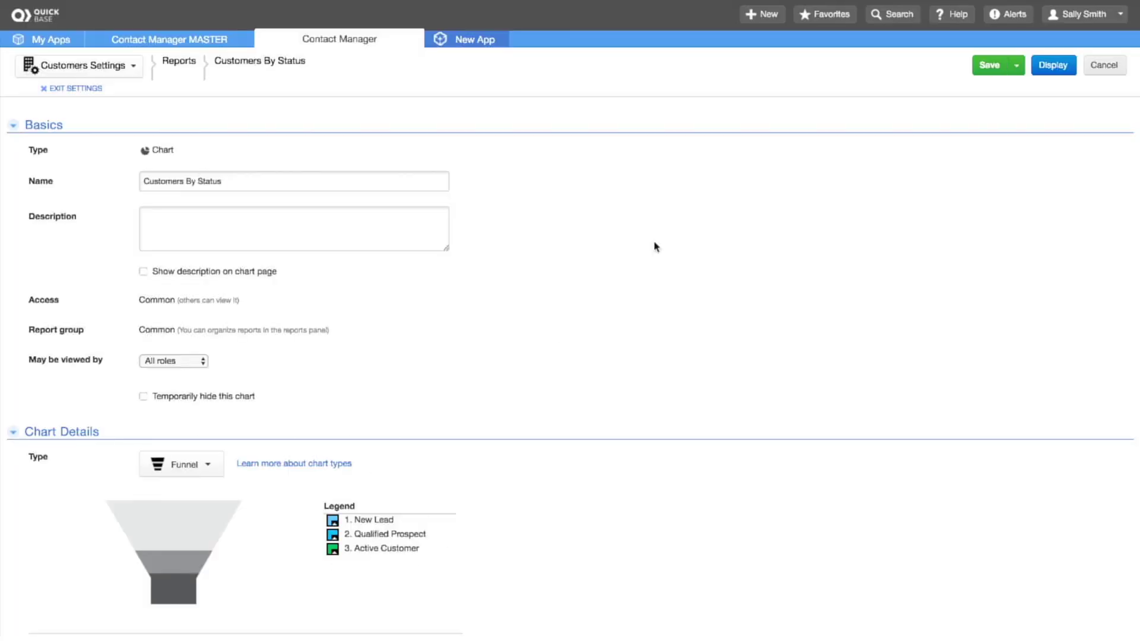
scroll(653, 244, down, 5)
scroll(655, 246, down, 5)
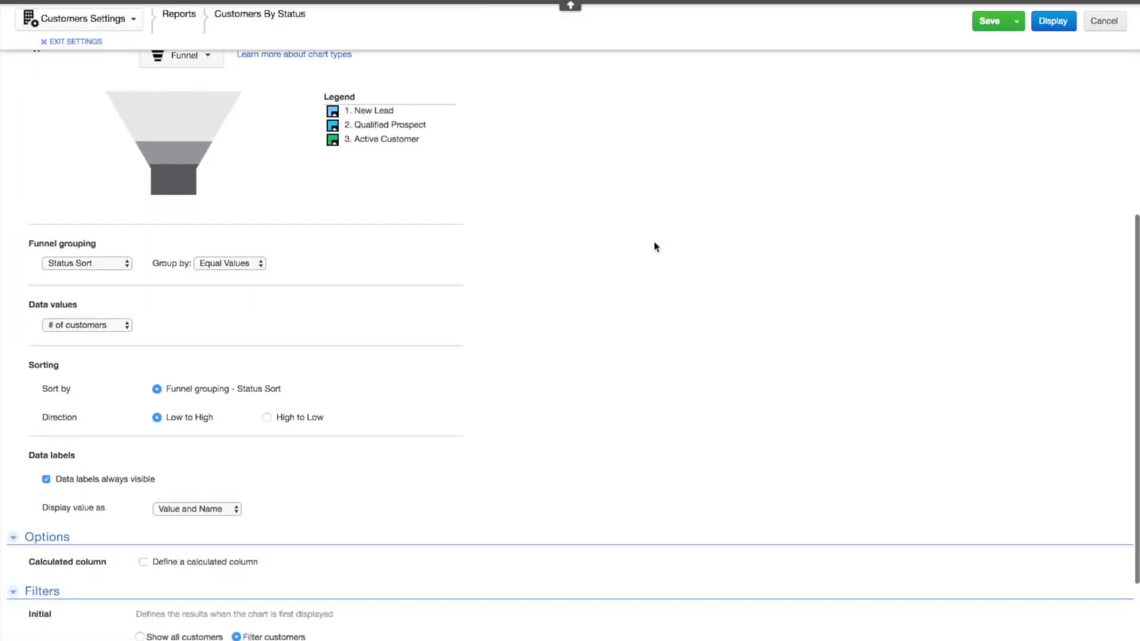
click(219, 345)
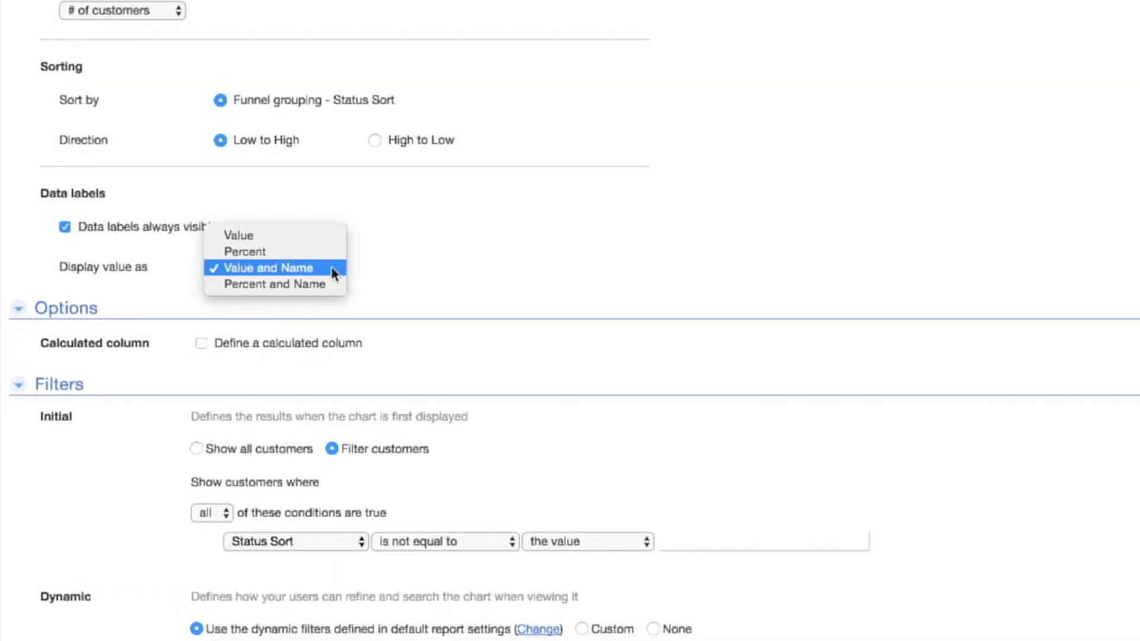
click(326, 253)
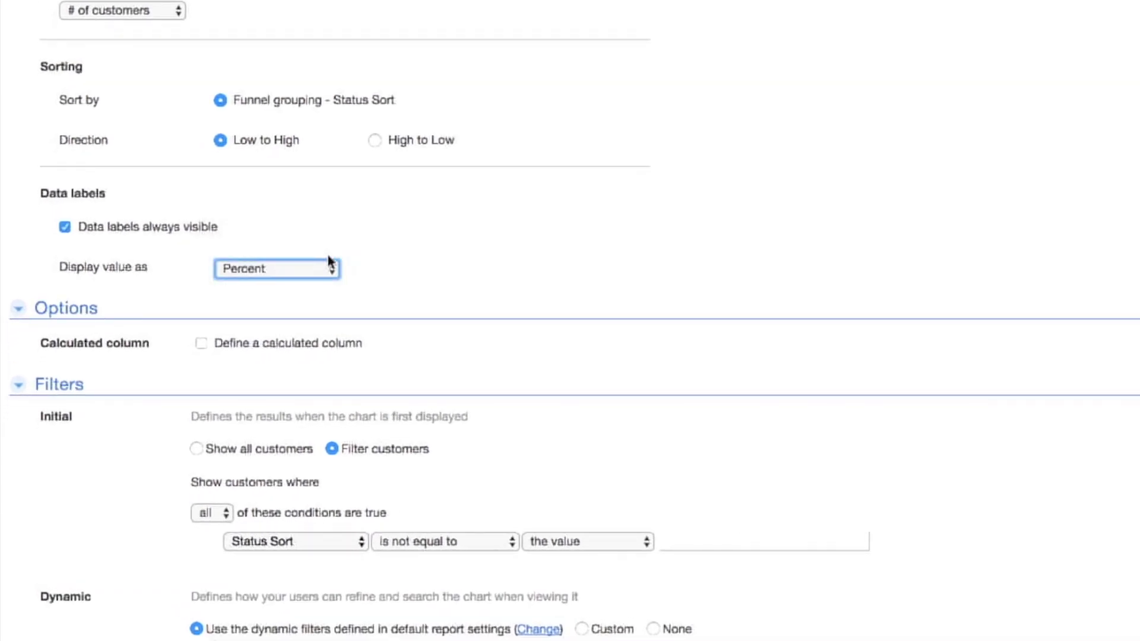
- Change the New Lead stage colour from blue to yellow and save the funnel chart
scroll(957, 197, up, 8)
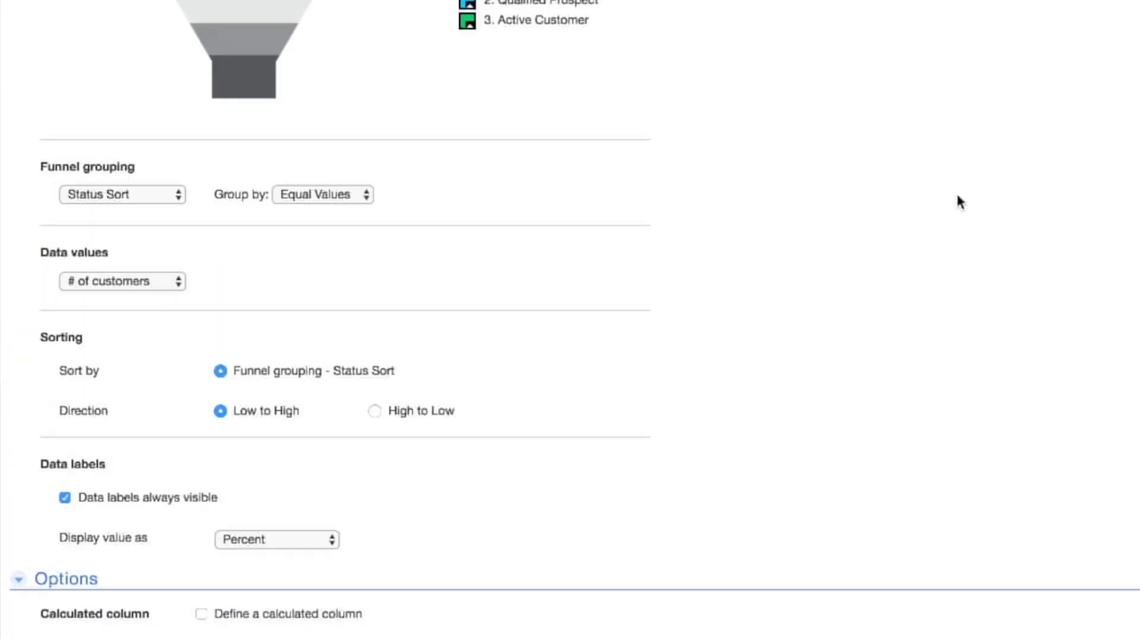
click(467, 206)
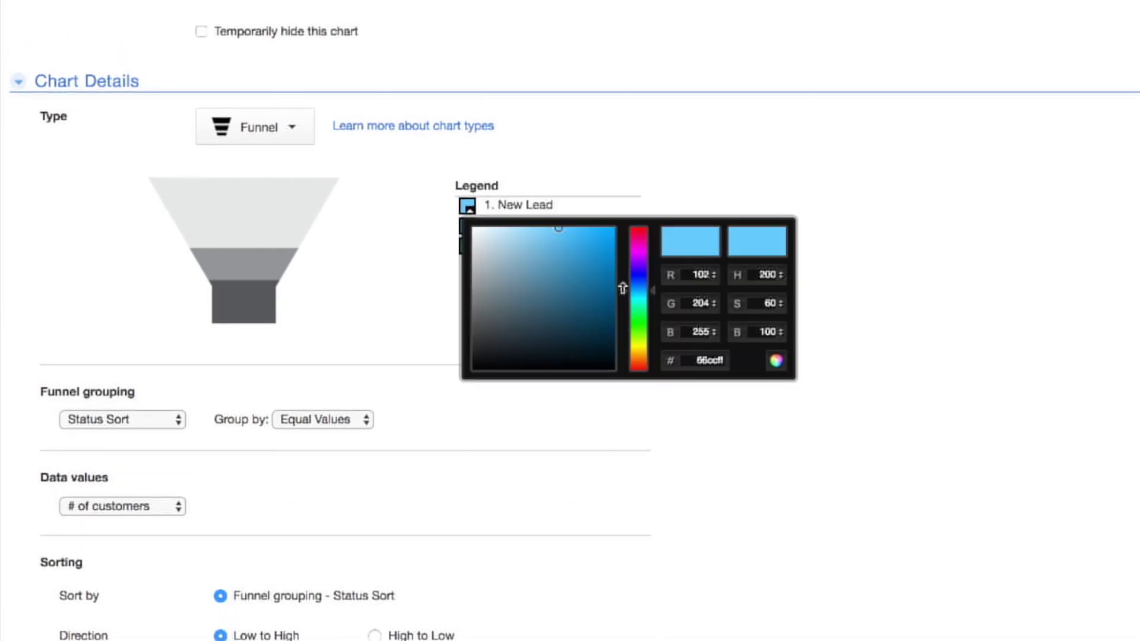
drag(622, 289, 621, 349)
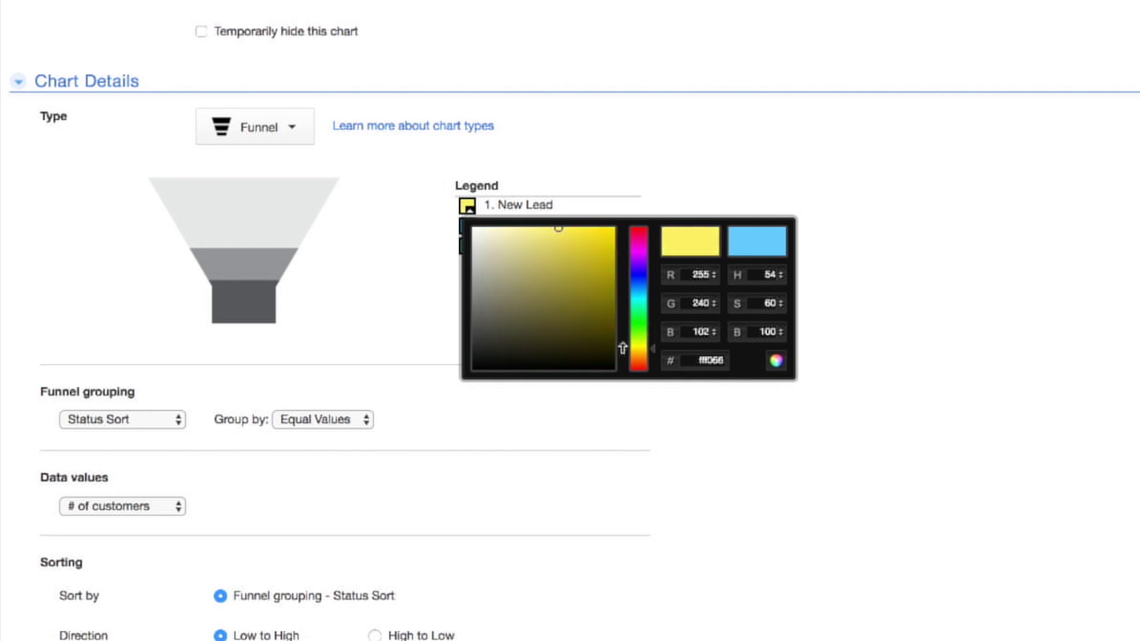
click(597, 240)
click(670, 143)
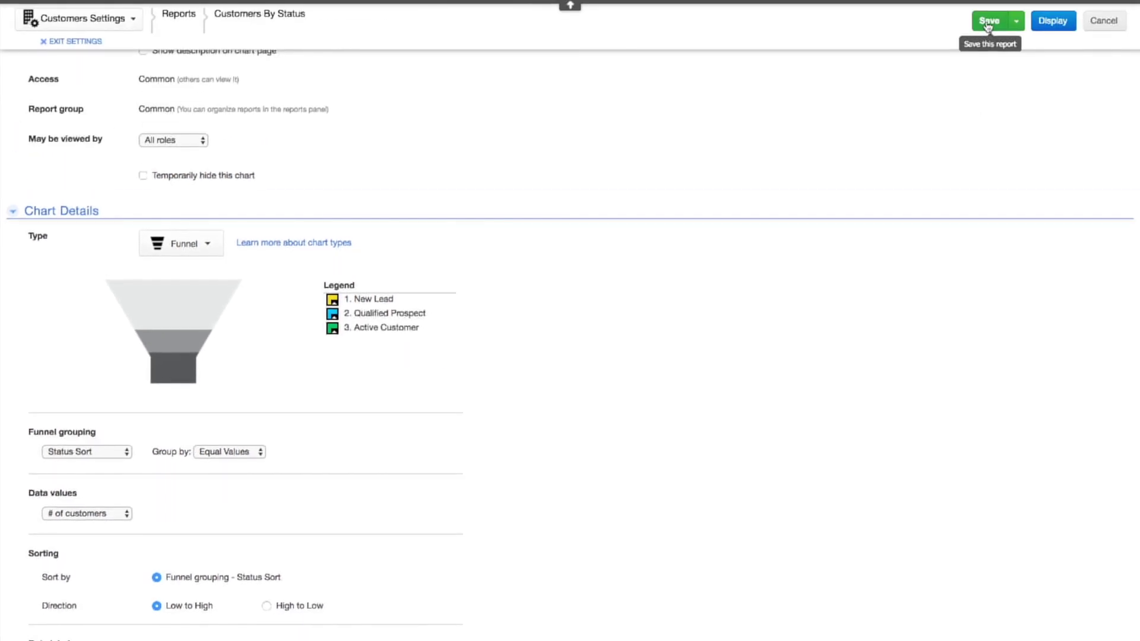
click(989, 24)
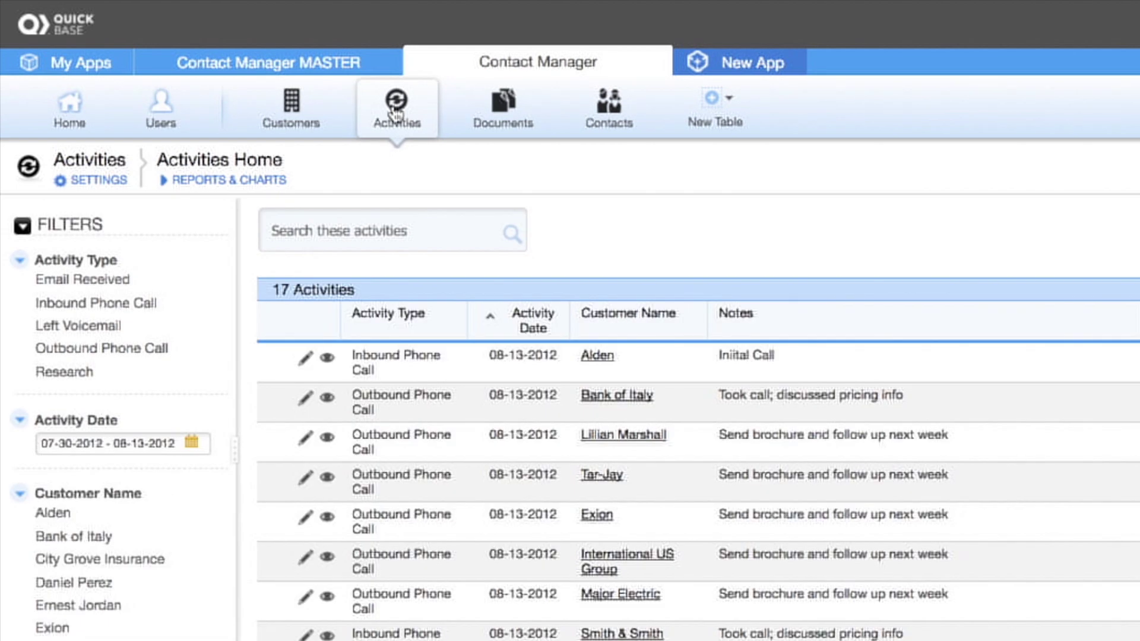
- Create a new Chart report for the Activities table from Reports & Charts
click(231, 181)
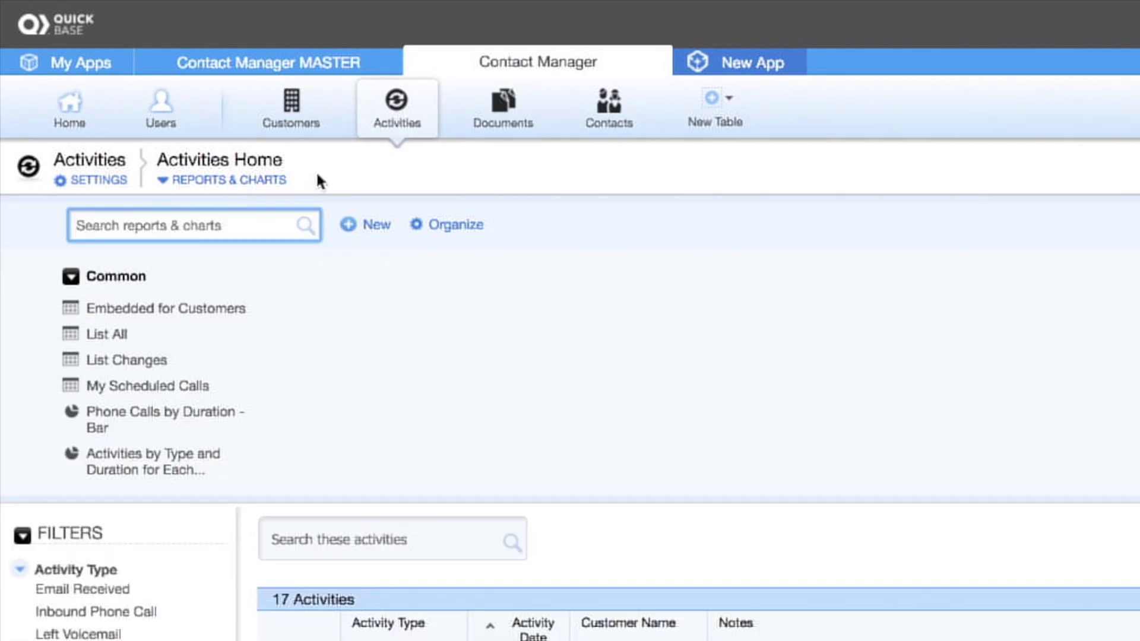
click(380, 228)
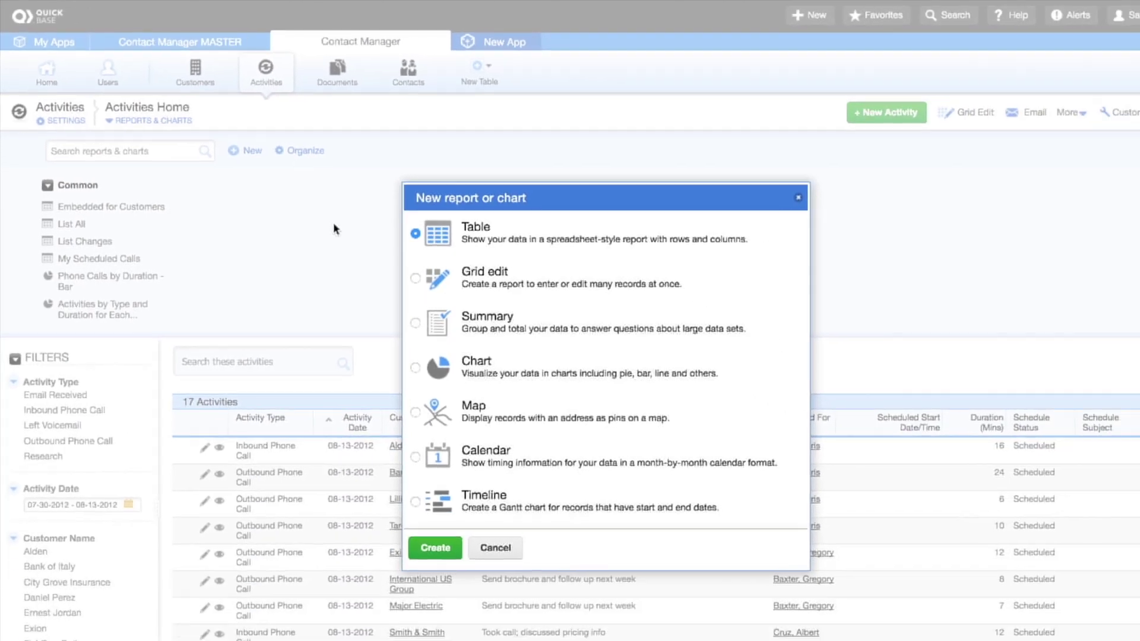
click(391, 350)
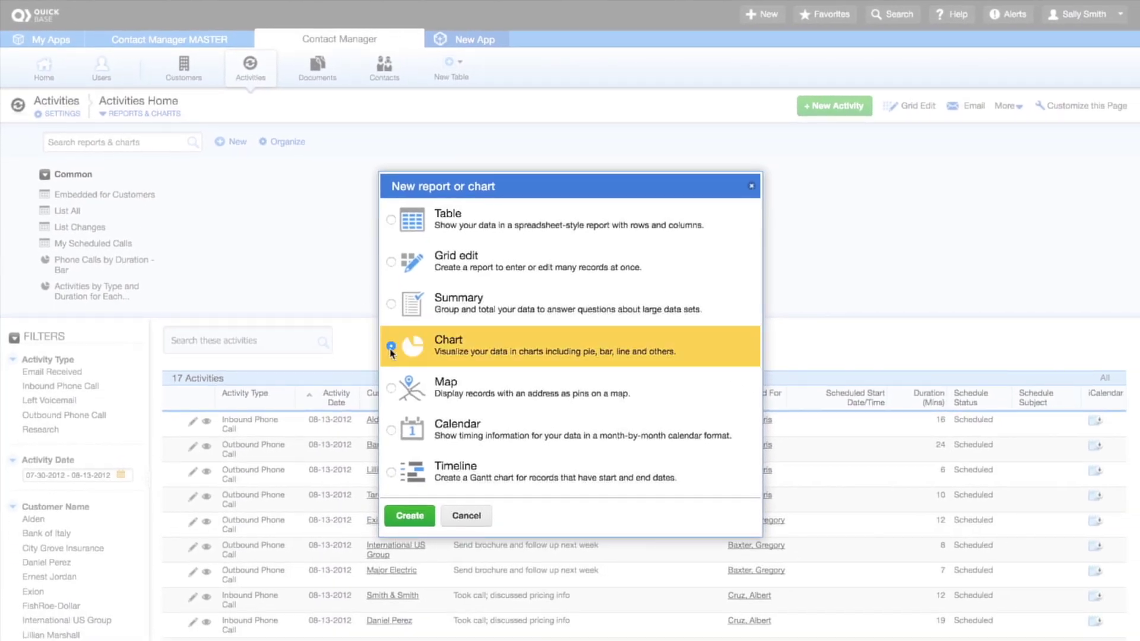
click(408, 515)
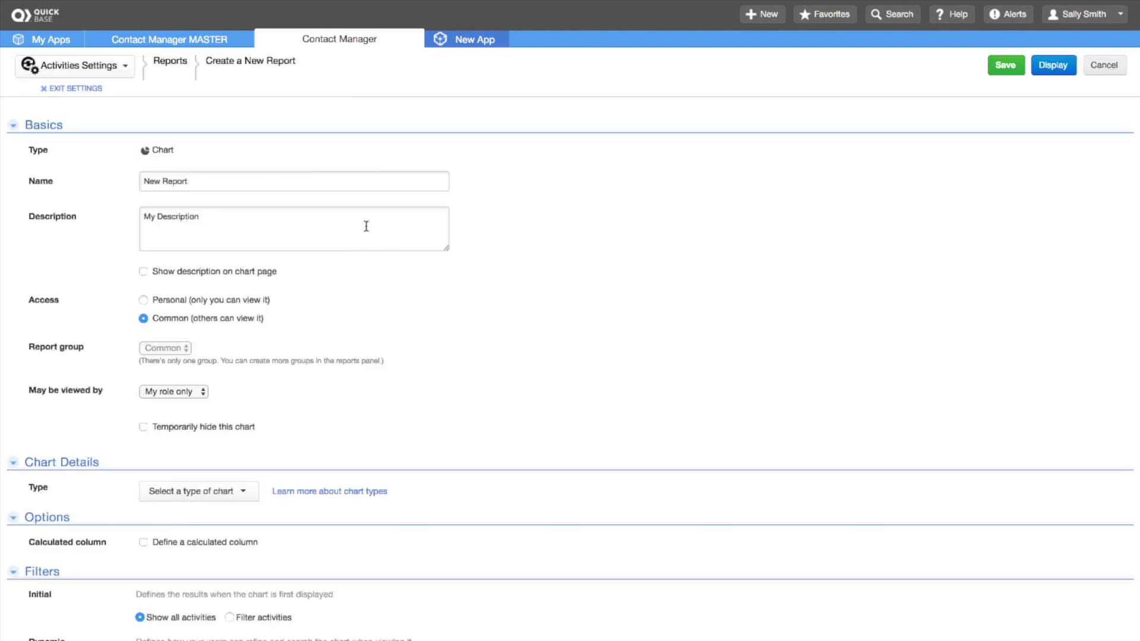
- Name the chart 'Duration of Activities' with description 'Amount of time sales reps spend with each customer.'
triple_click(259, 180)
text(Duration of Activities)
key(Tab)
text(Amount of time sales rep)
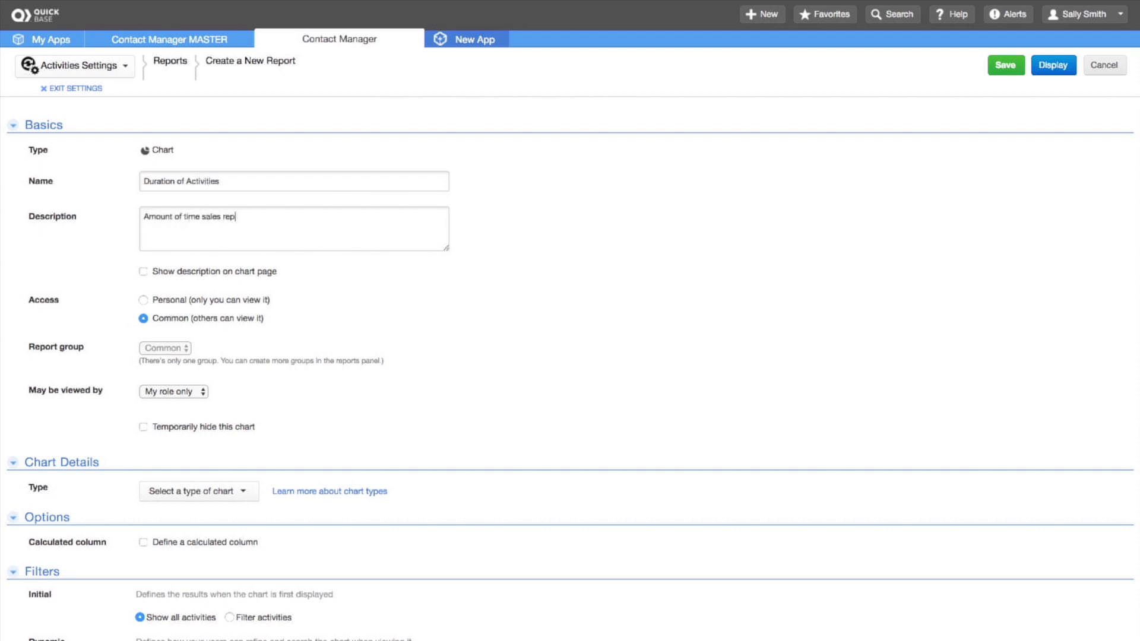
text(s spend with each customer.)
- Set 'May be viewed by' to All roles
click(205, 393)
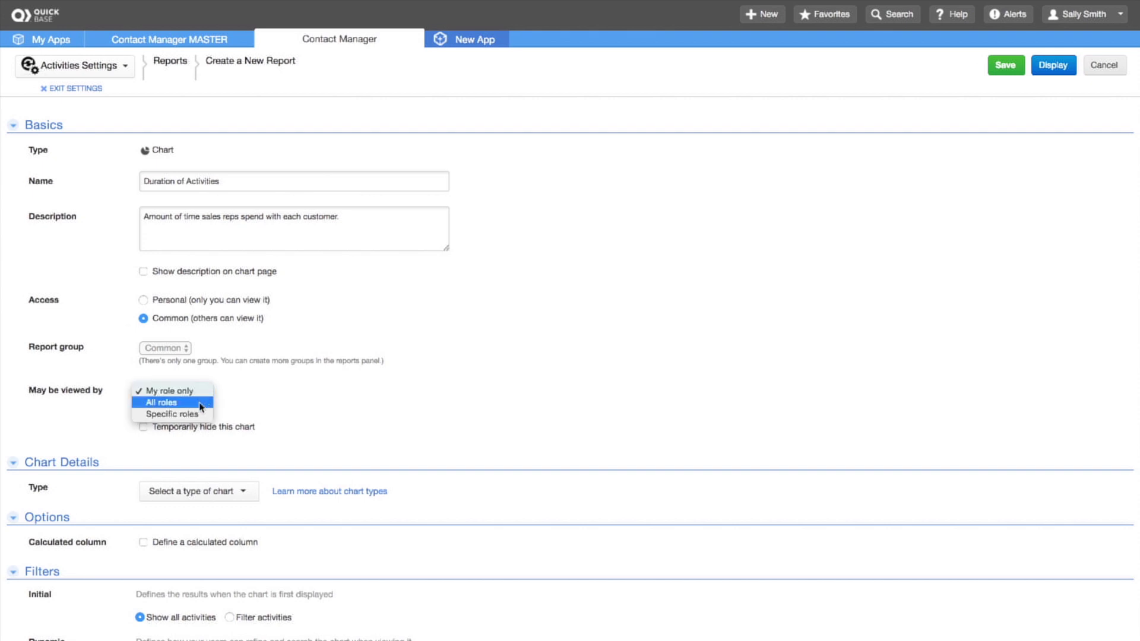
click(201, 405)
scroll(561, 377, down, 1)
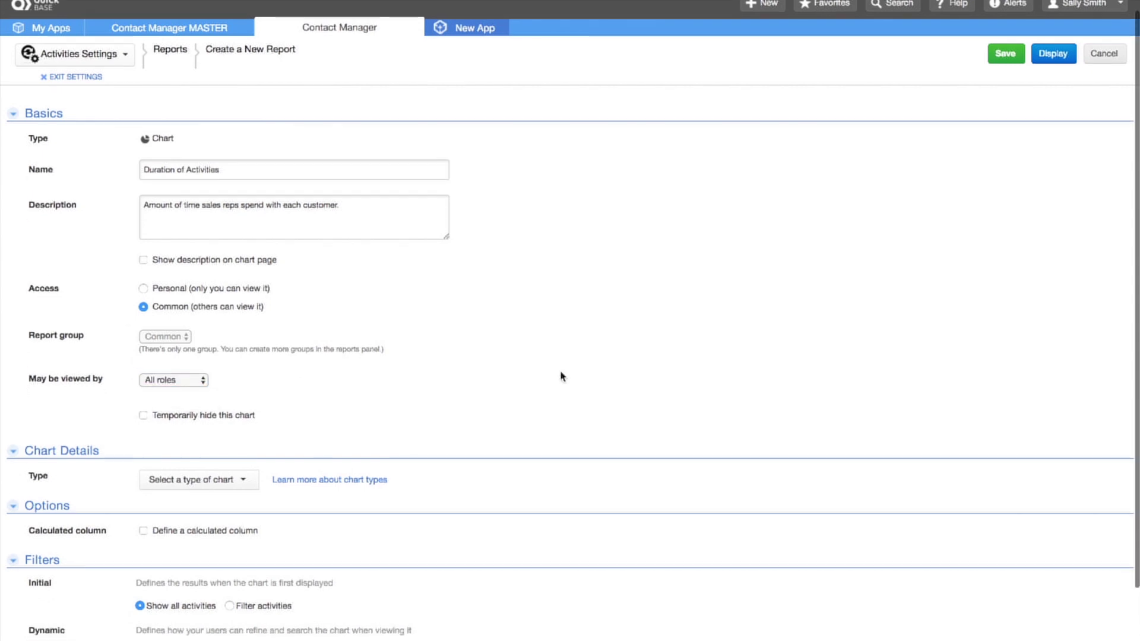
scroll(561, 377, down, 5)
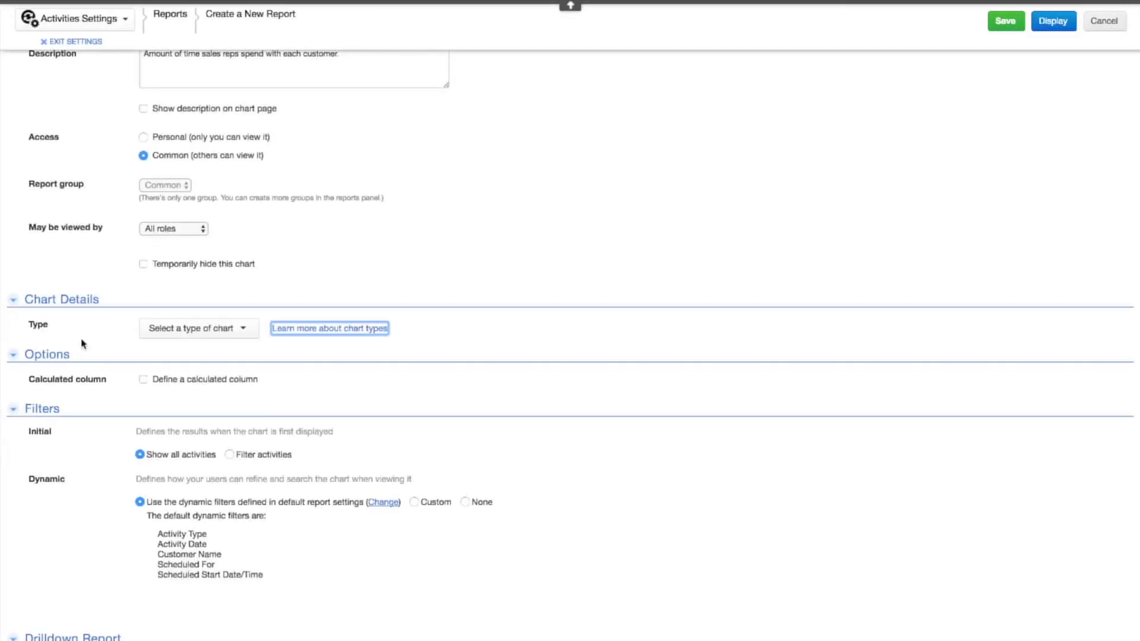
- Make the chart type Pie with Customer Name as the series, grouped by Equal Values
click(669, 188)
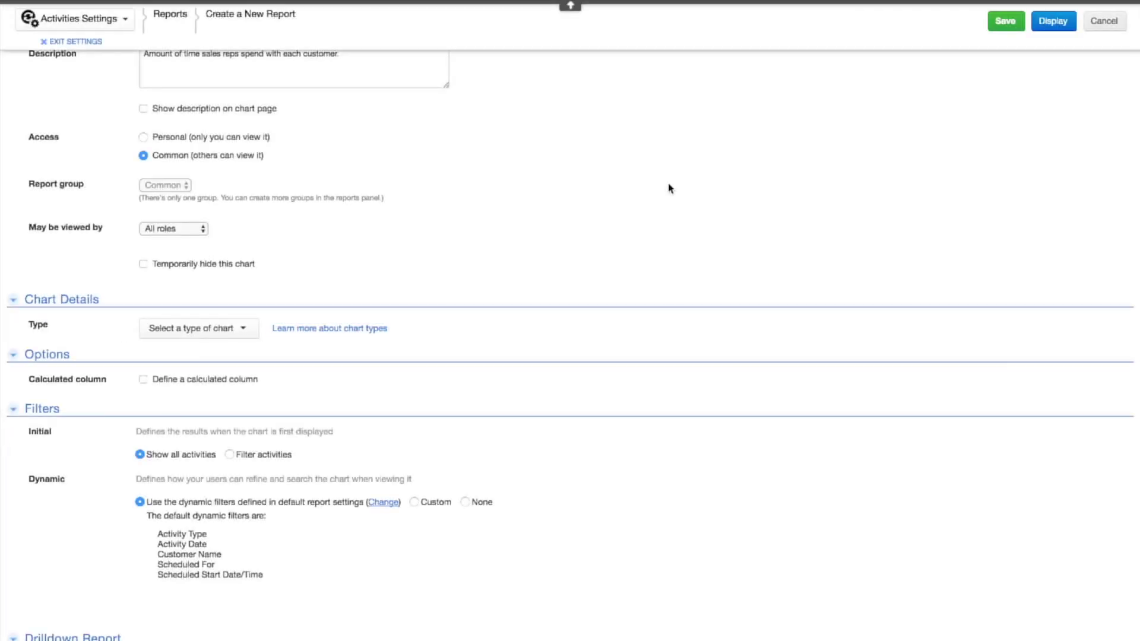
click(246, 332)
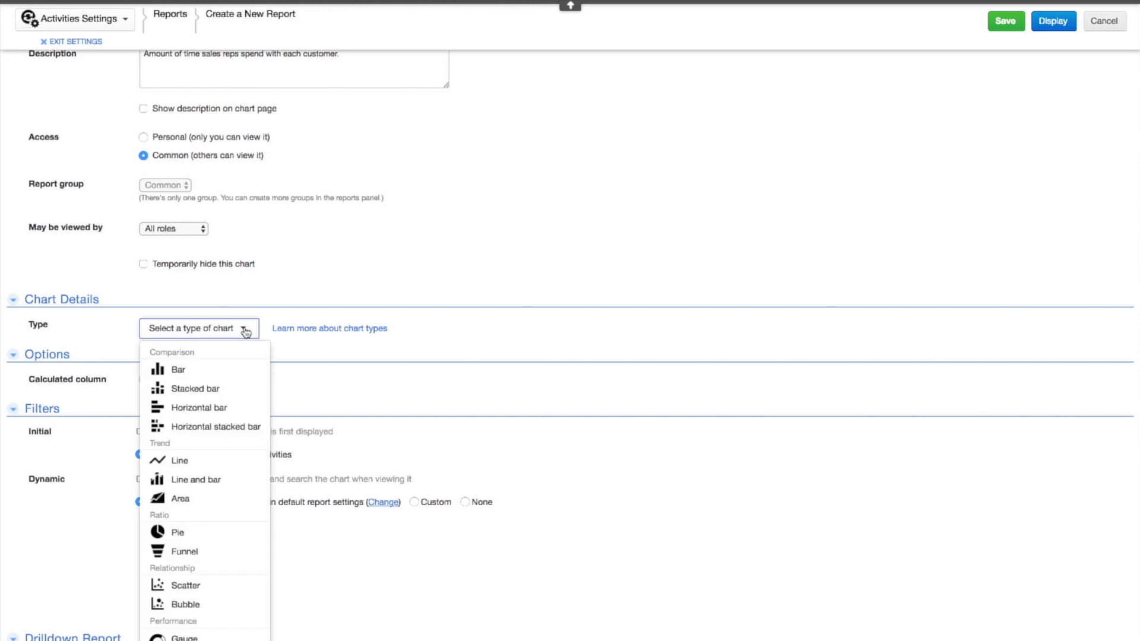
click(225, 539)
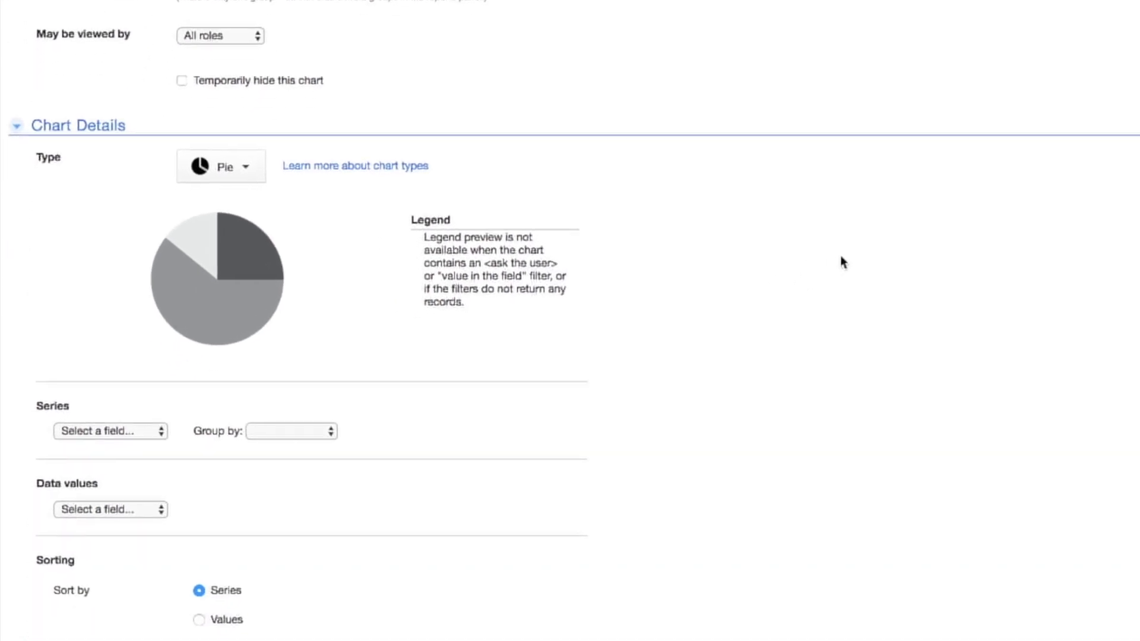
click(161, 431)
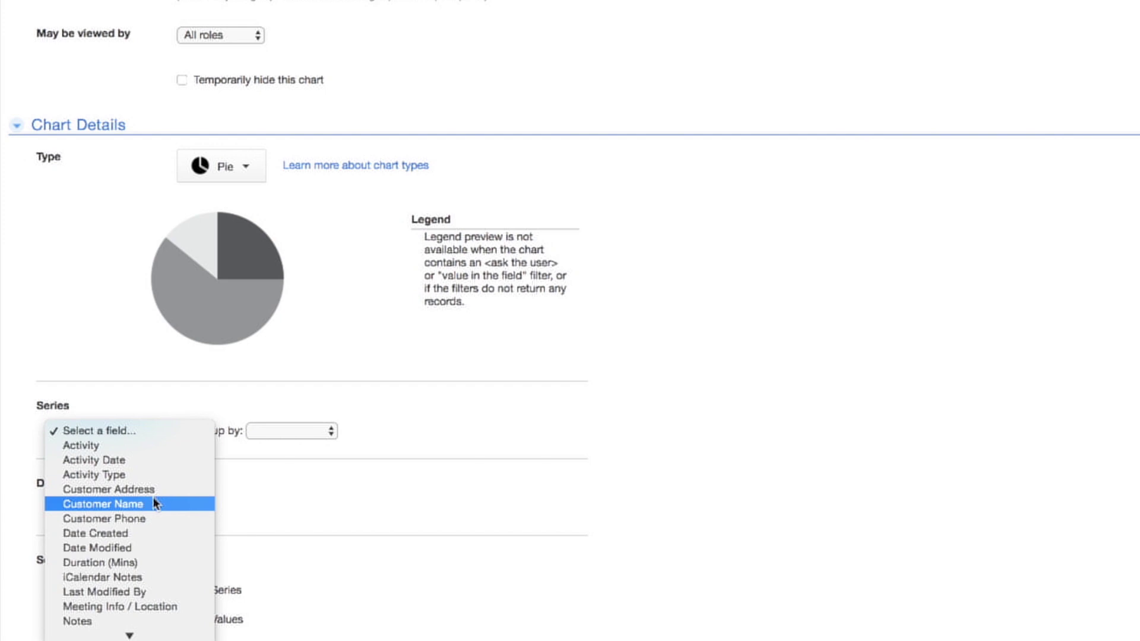
key(Escape)
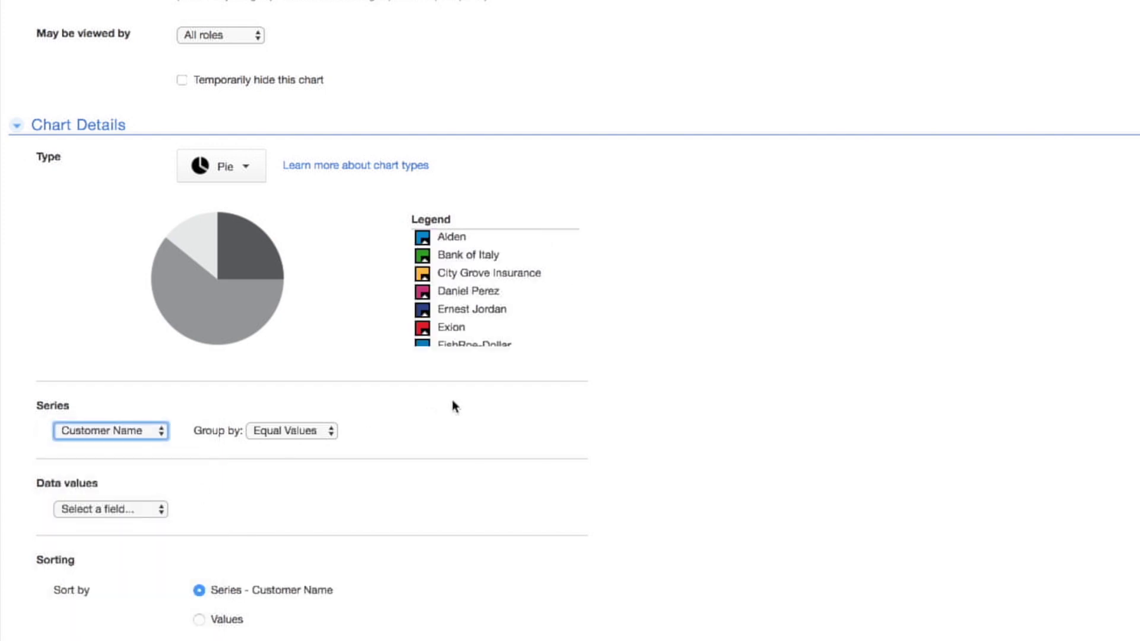
scroll(452, 406, down, 5)
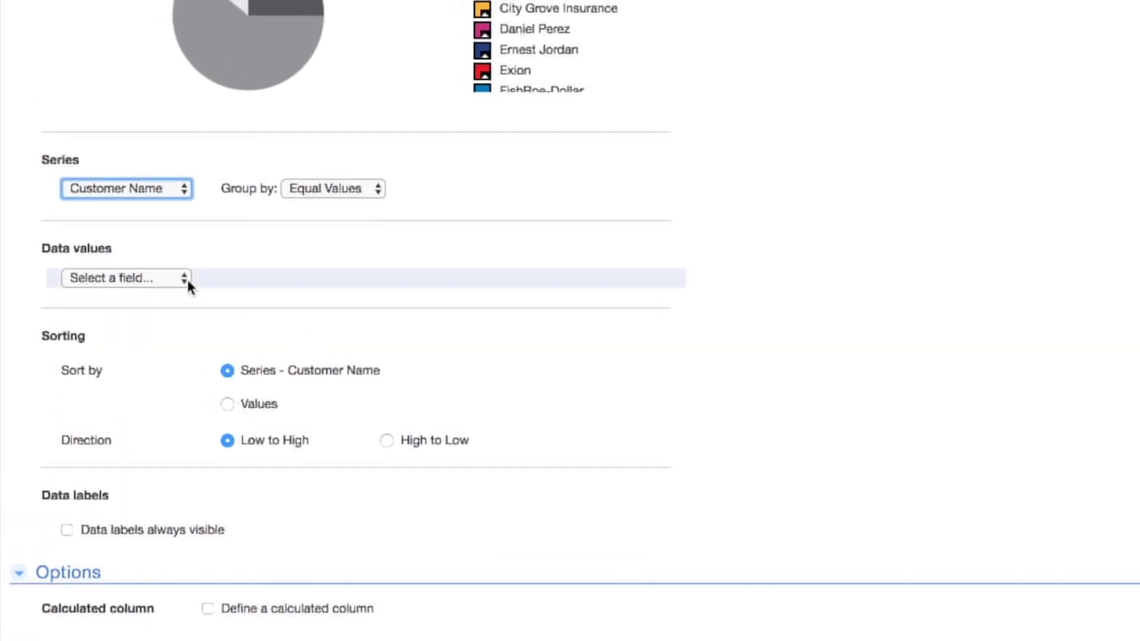
- Use Duration (Mins) as data values, sorted by Values from High to Low
click(185, 279)
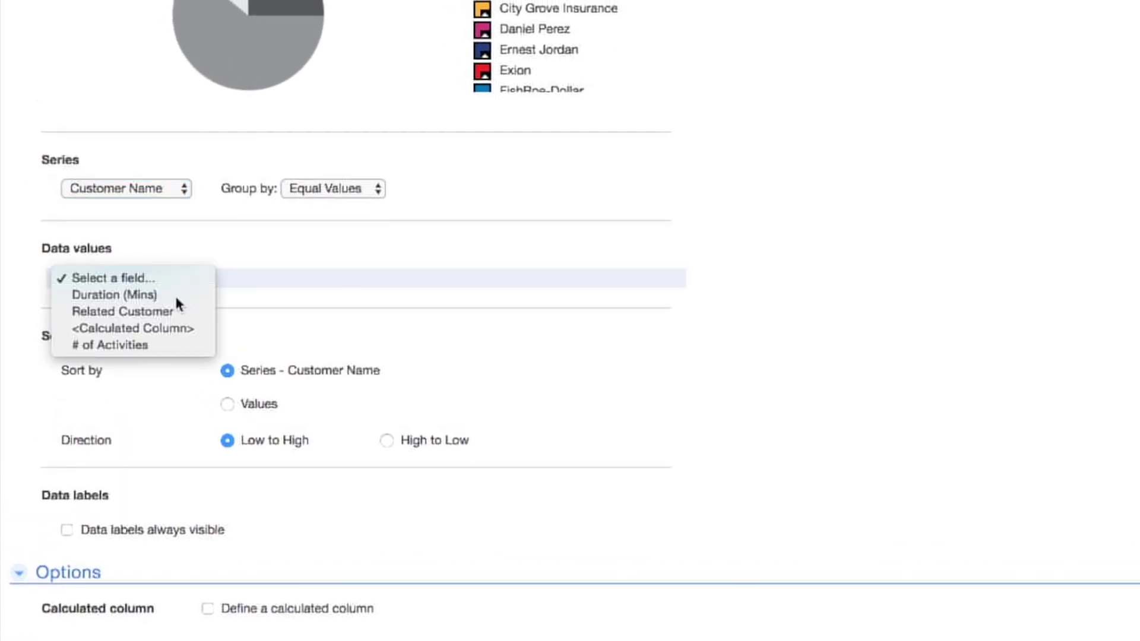
click(175, 293)
click(732, 249)
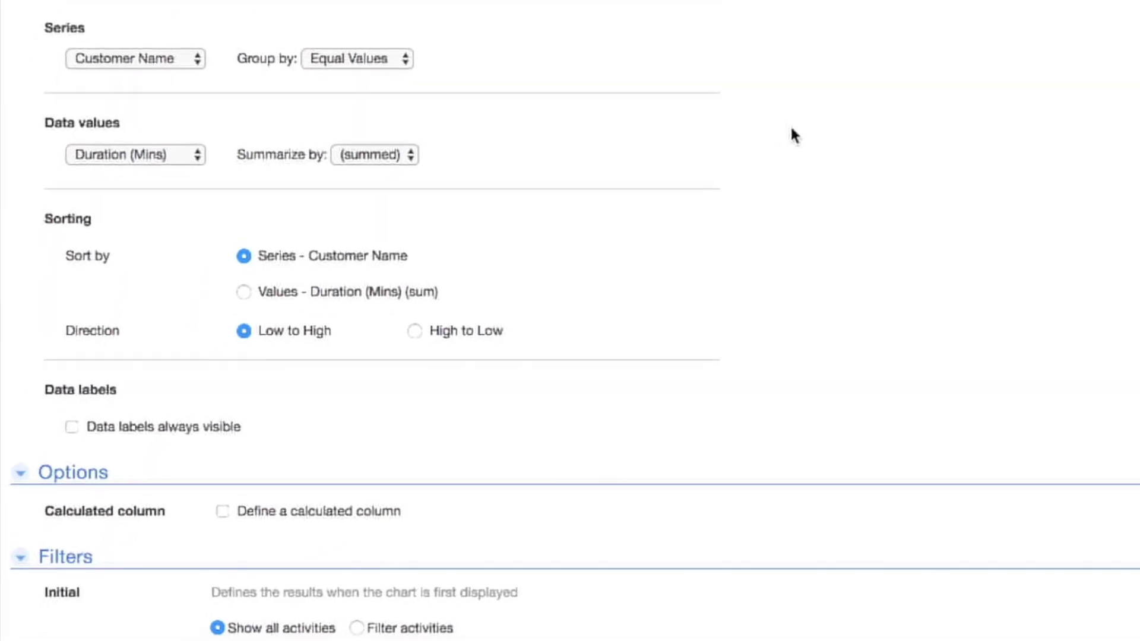
click(245, 291)
click(413, 331)
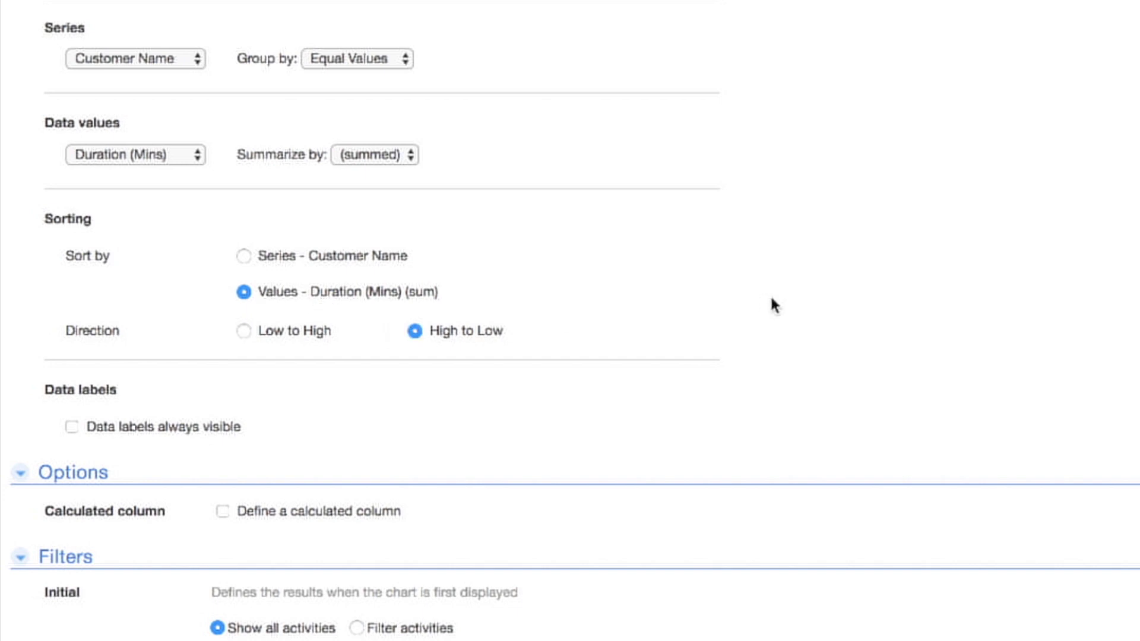
- Make data labels always visible and display the values as Percent
scroll(775, 306, down, 5)
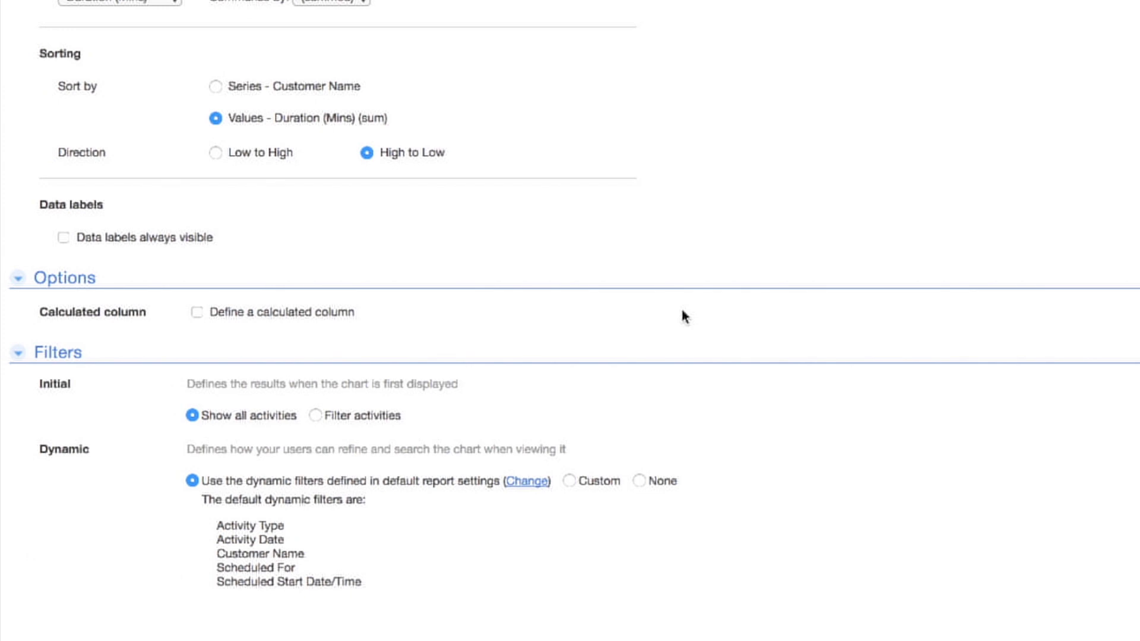
click(65, 236)
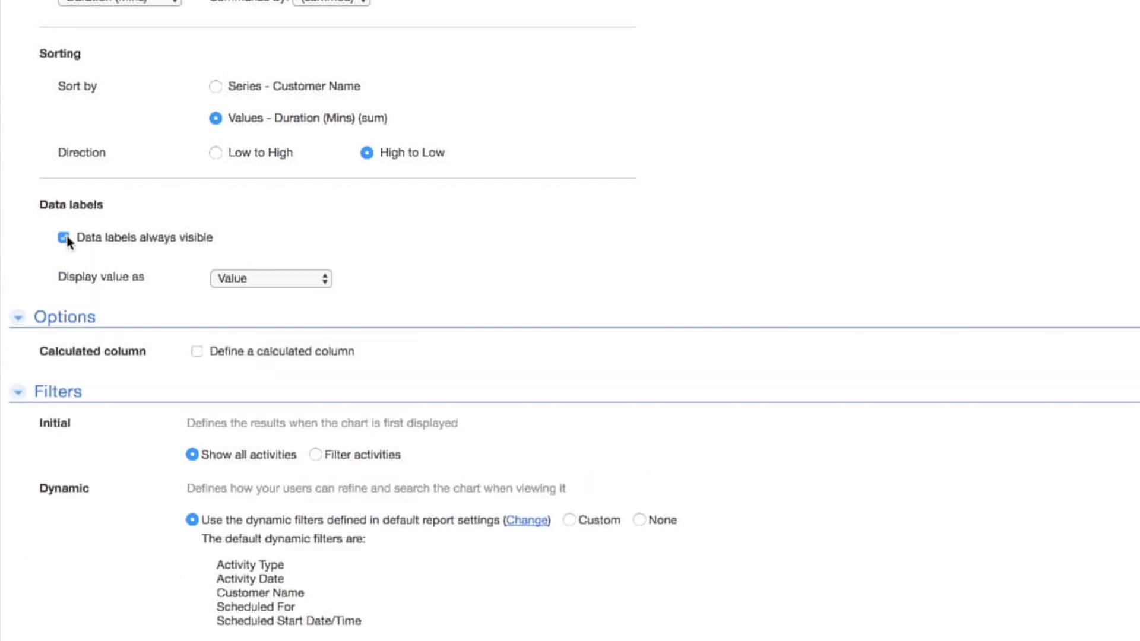
click(300, 289)
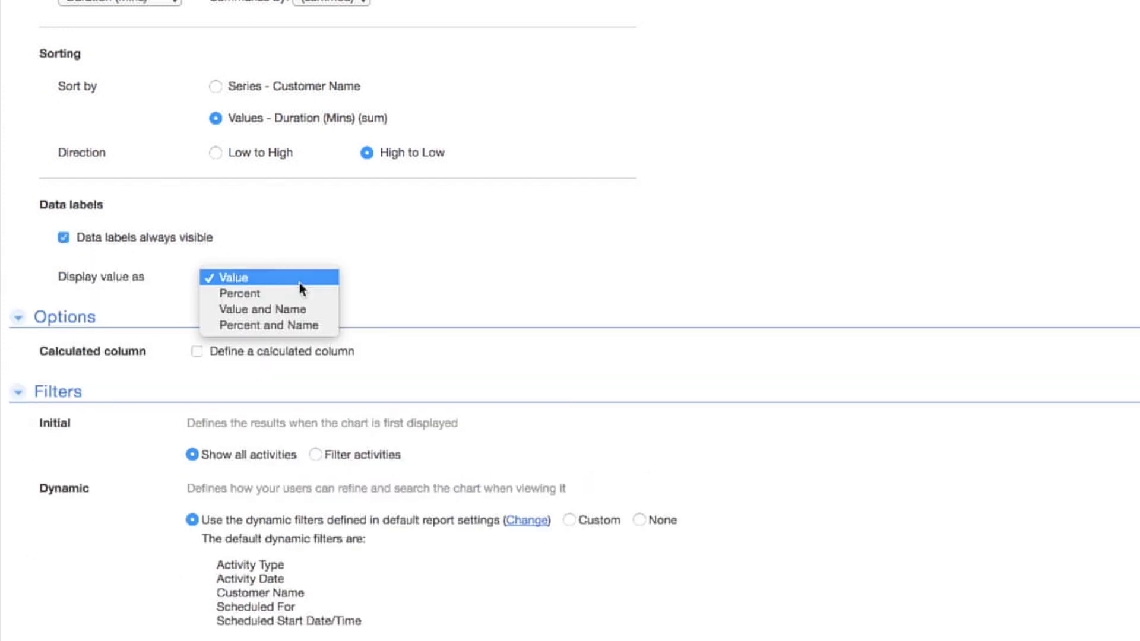
click(300, 292)
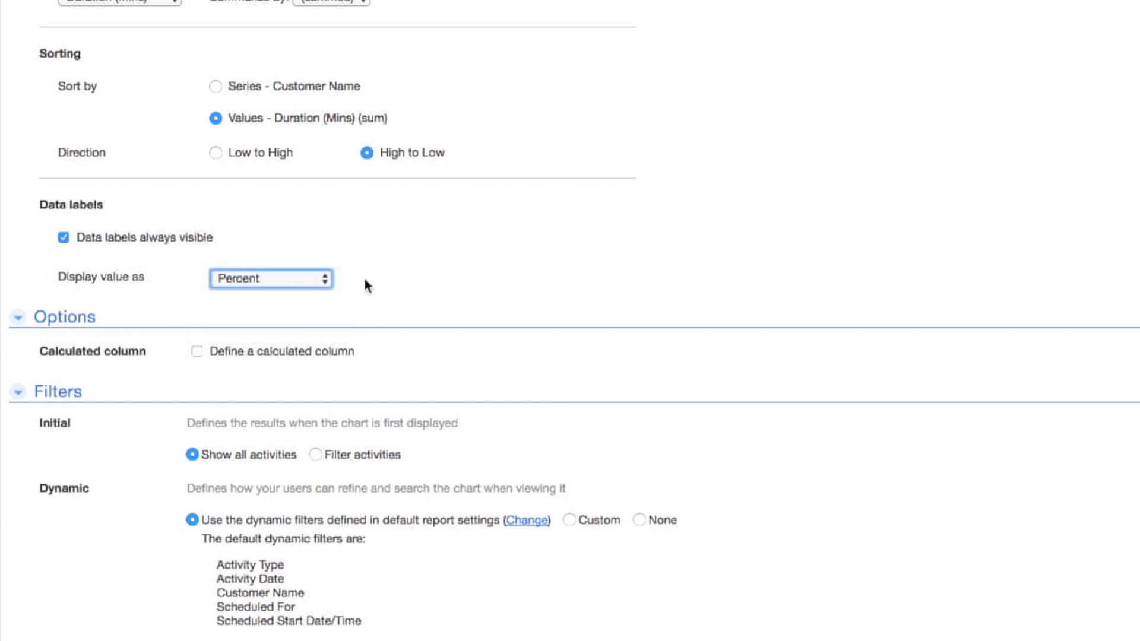
scroll(611, 243, down, 3)
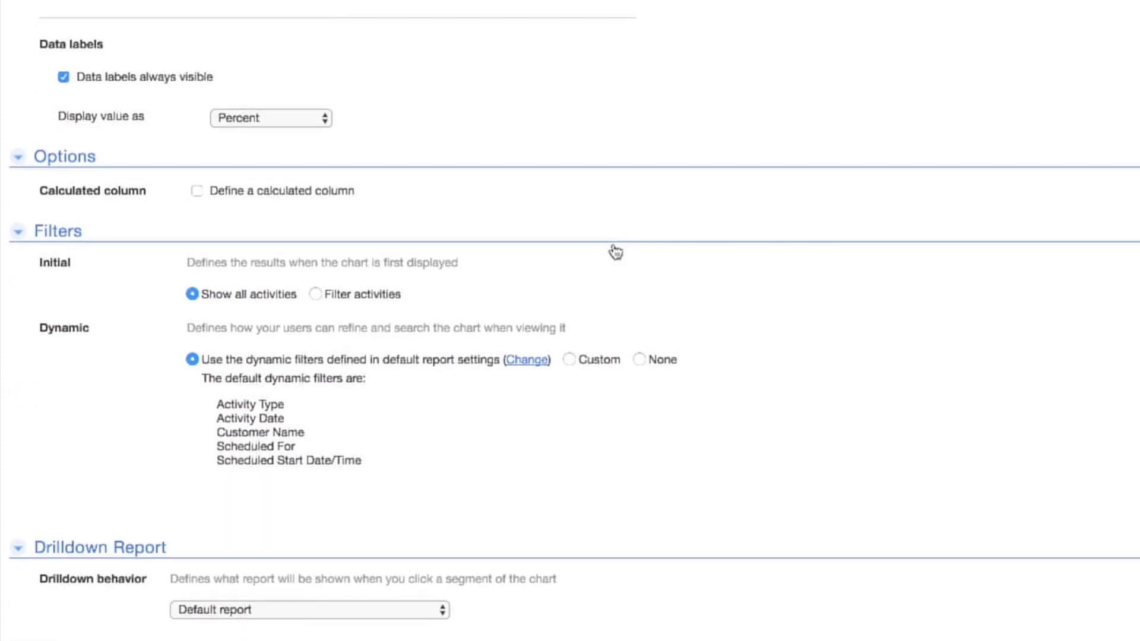
- Switch to Custom dynamic filters and remove Scheduled Start Date/Time from them
scroll(616, 253, up, 1)
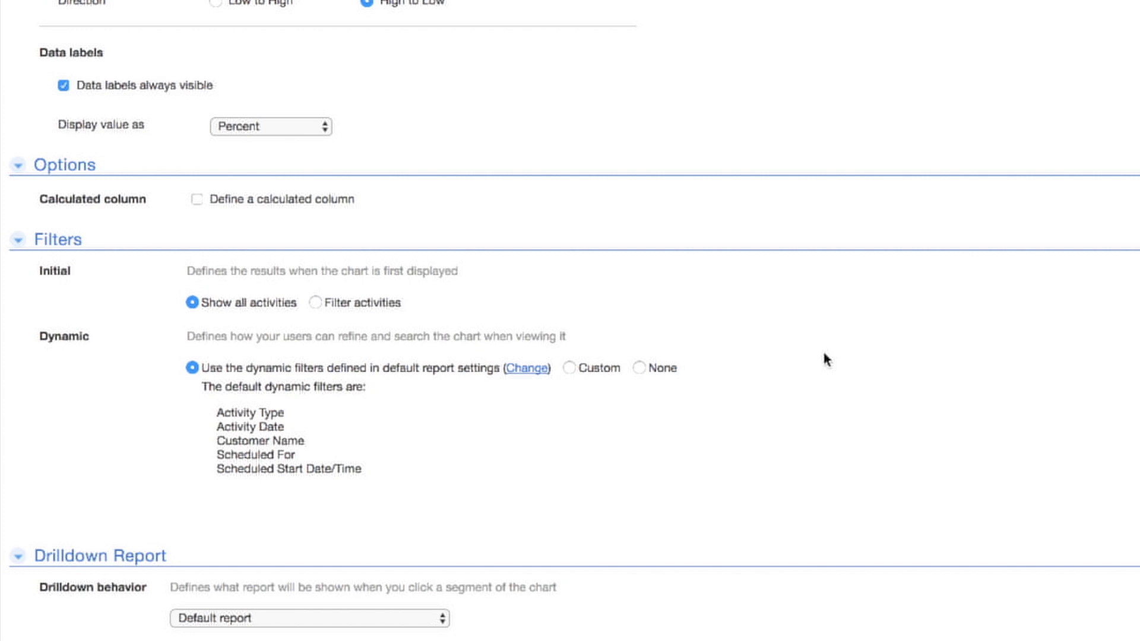
click(569, 368)
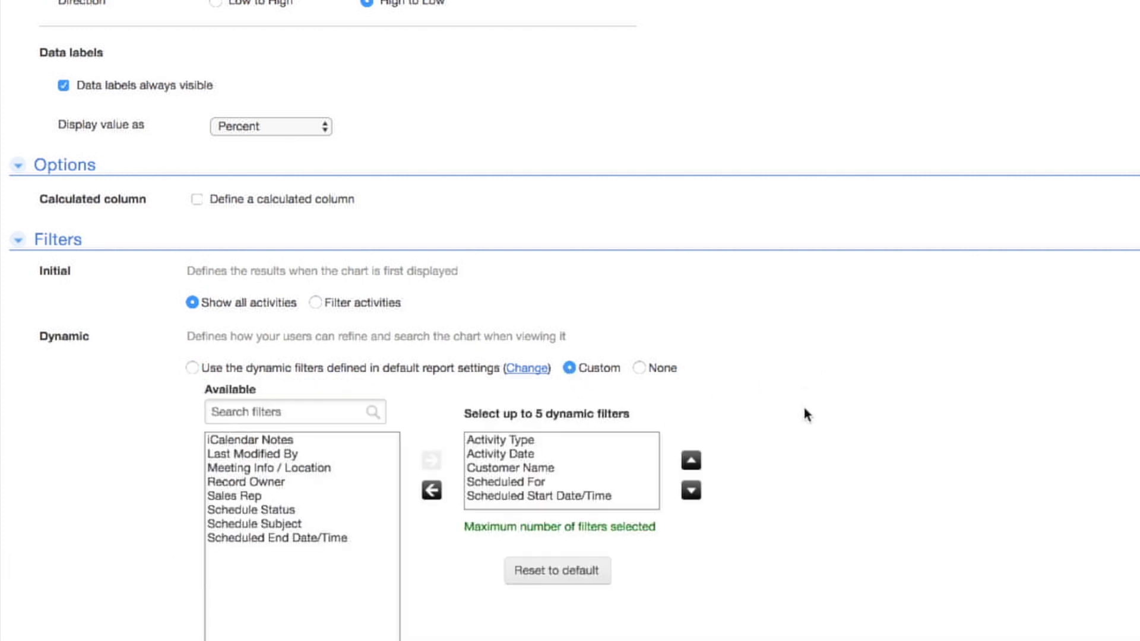
scroll(804, 409, down, 5)
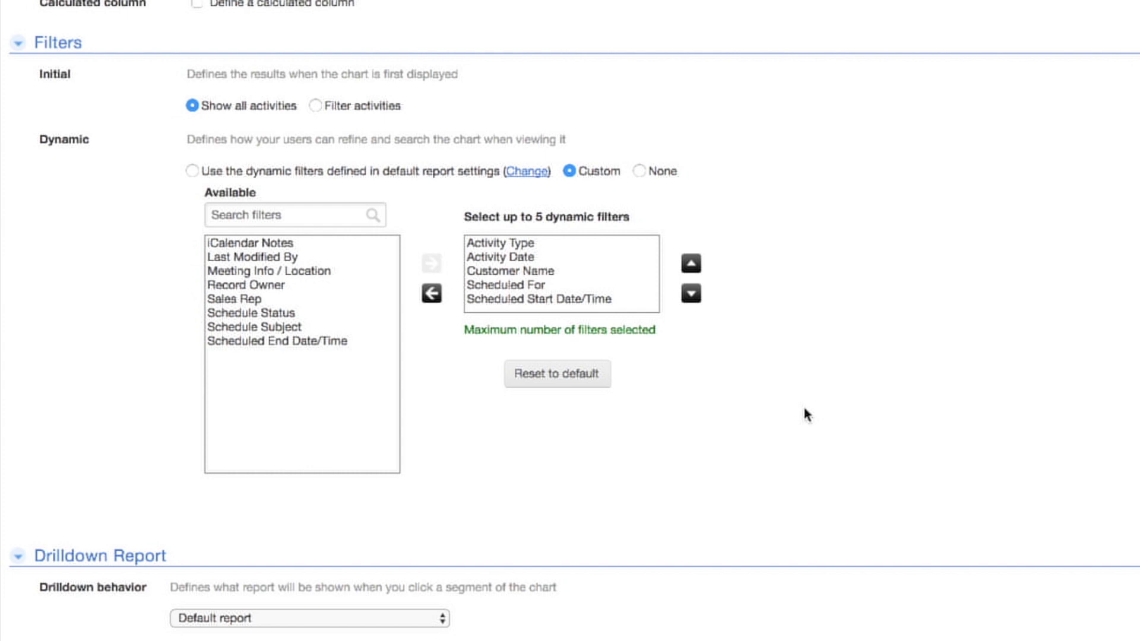
click(597, 298)
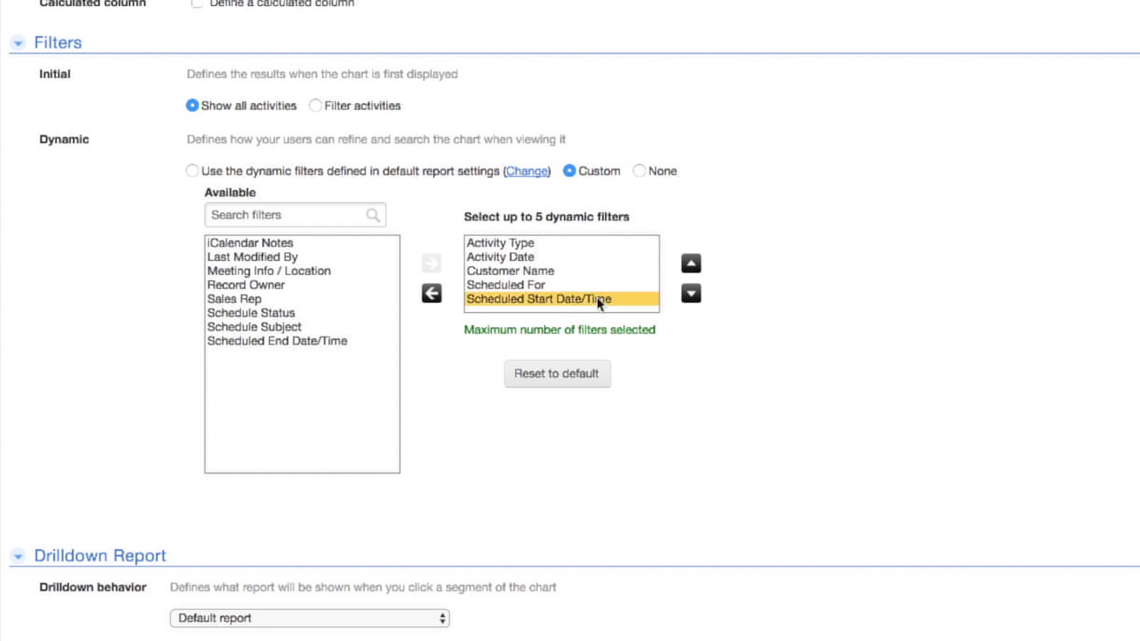
click(432, 297)
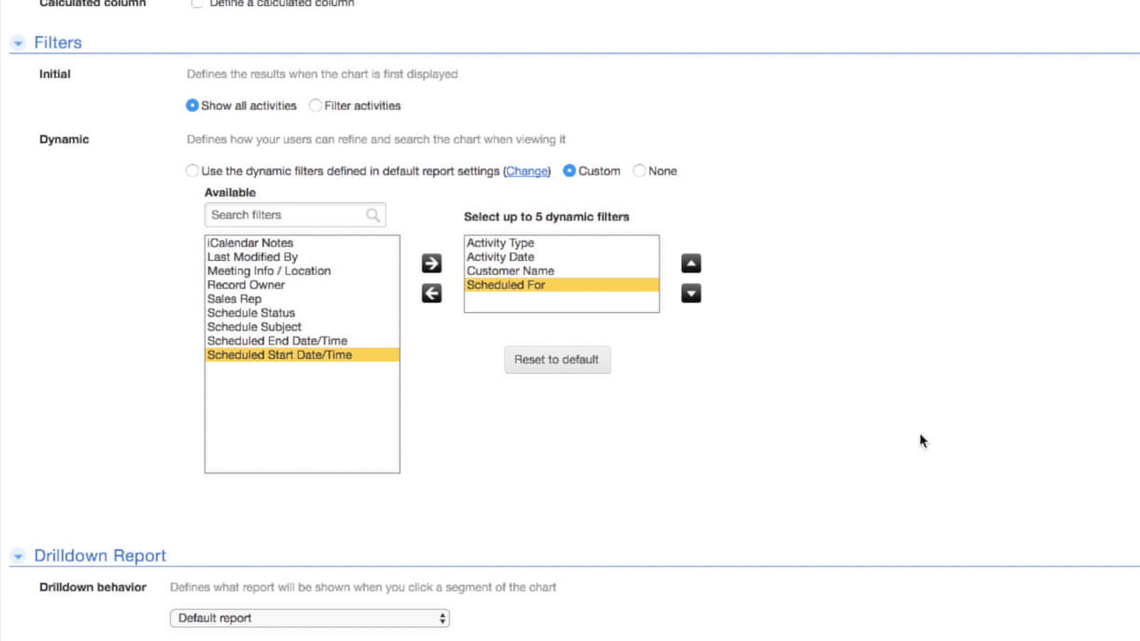
- Move Scheduled For up three places to the top and save the chart
click(691, 263)
click(691, 263)
click(691, 263)
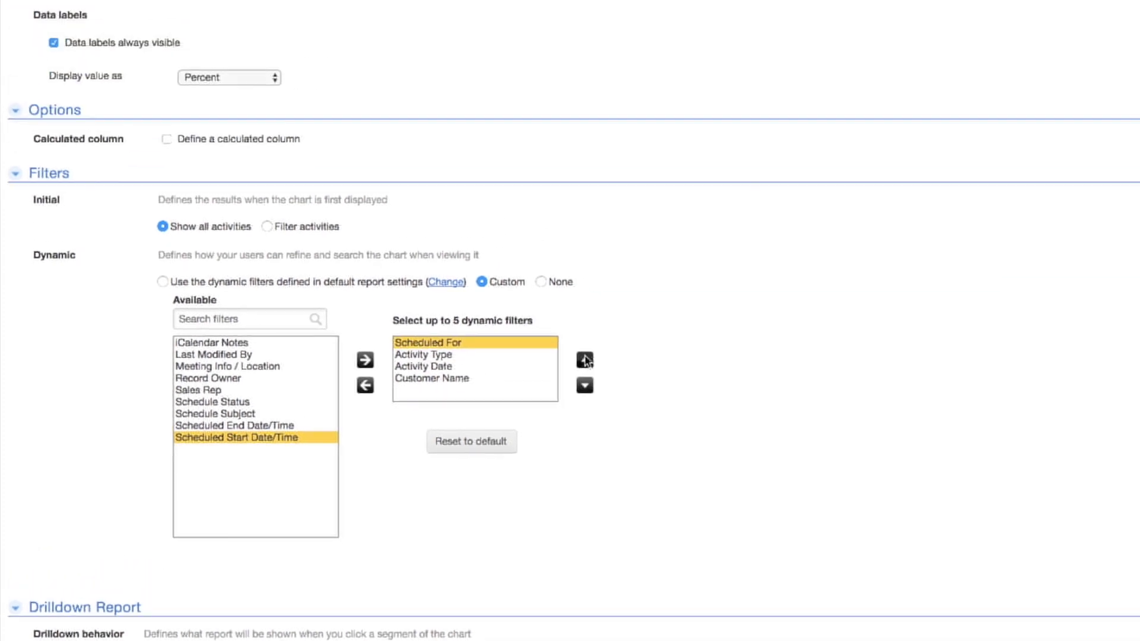
click(1002, 24)
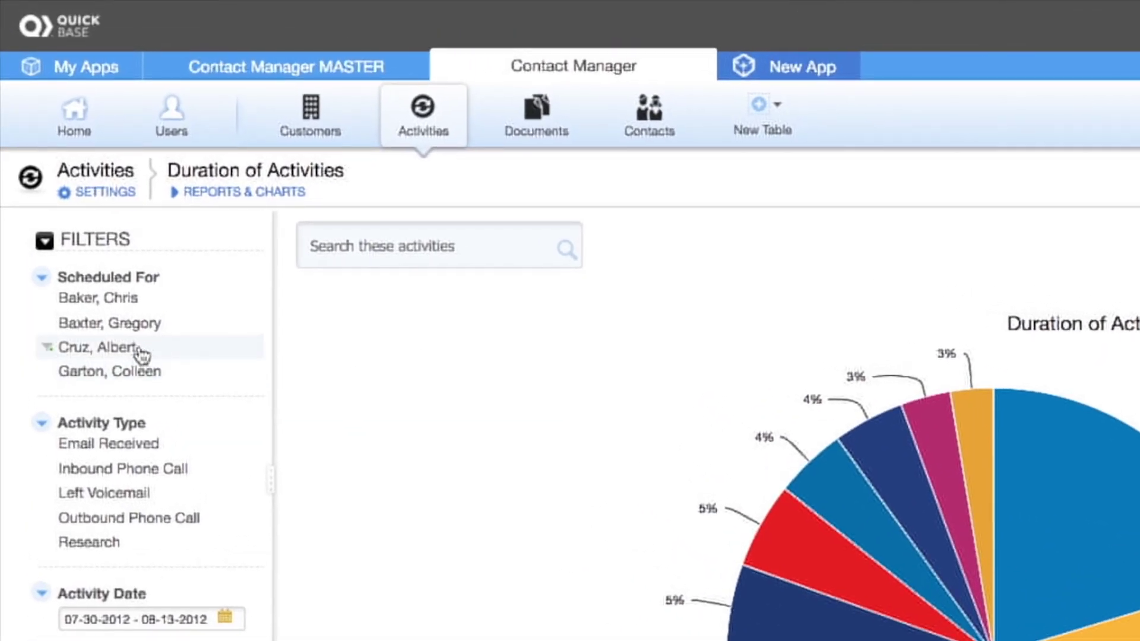
- Toggle the Scheduled For filter on and off, then drill into the FishRoe-Dollar slice
click(79, 206)
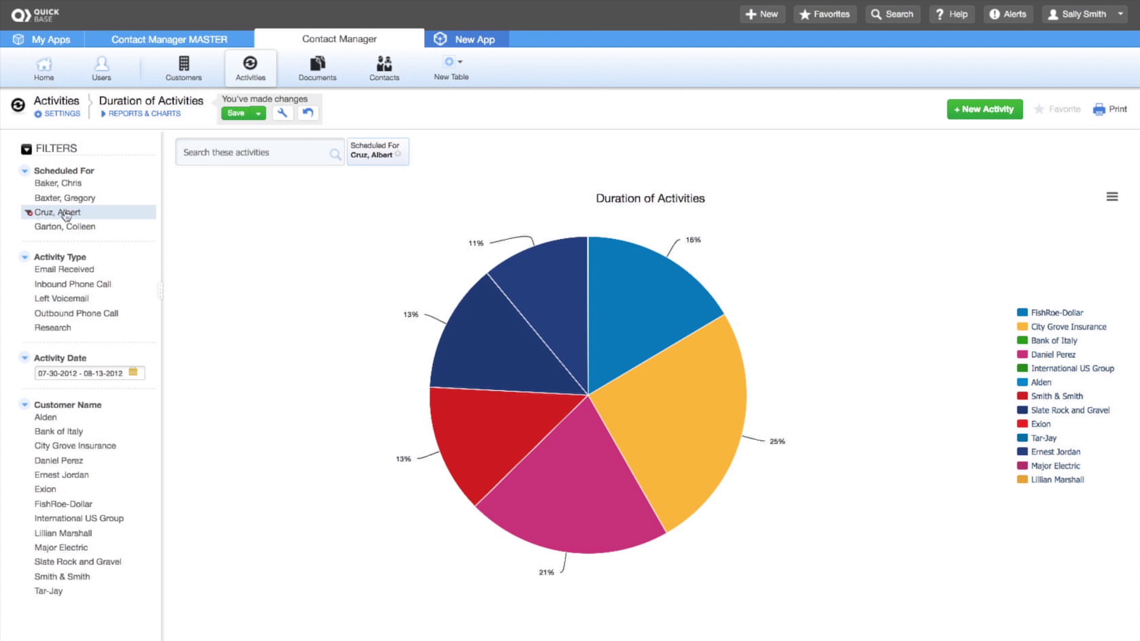
click(106, 214)
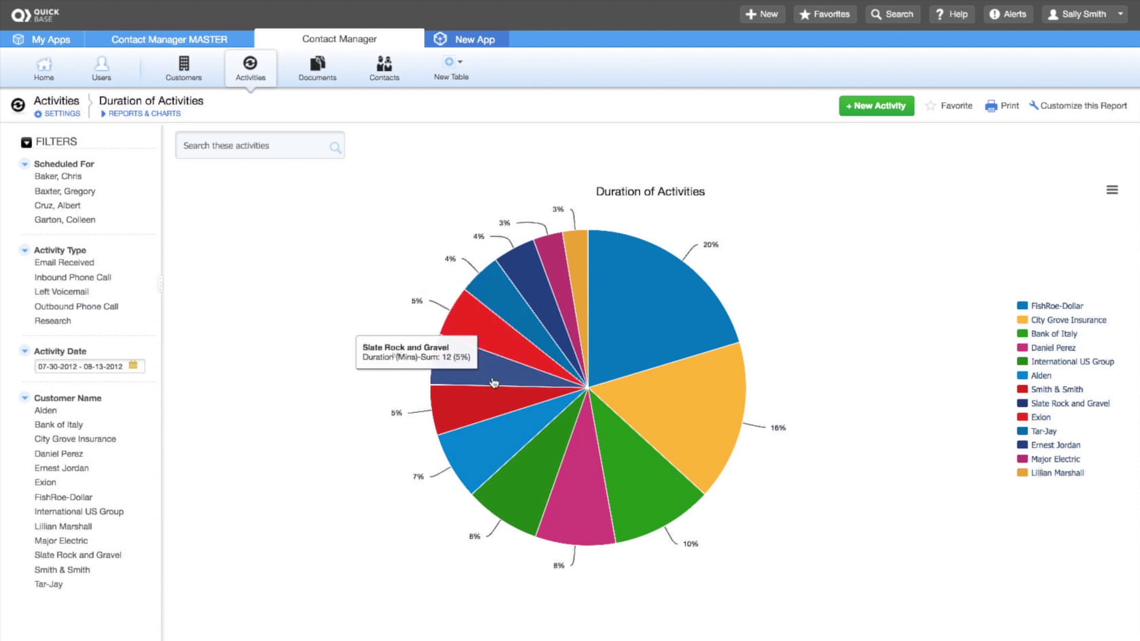
mouse_move(500, 414)
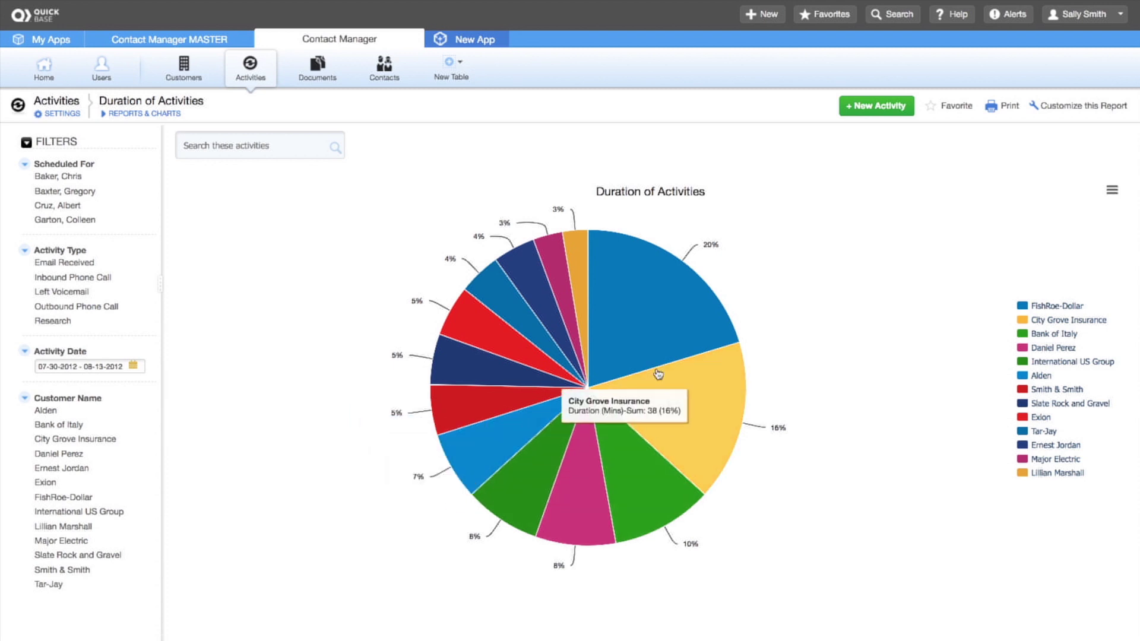
click(657, 349)
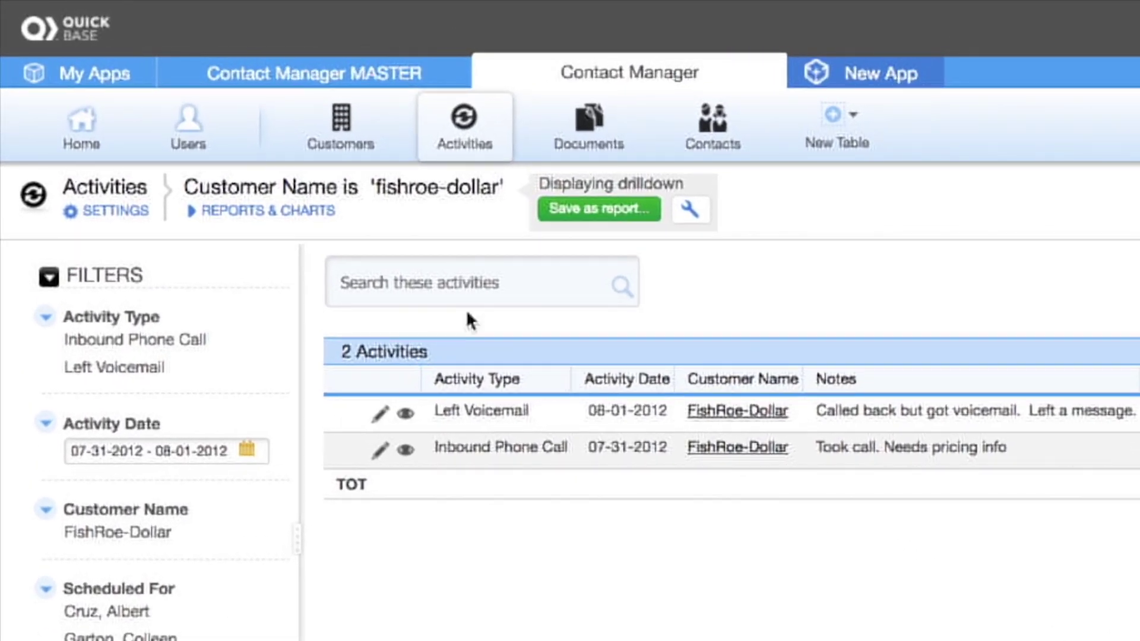
- Reopen the Duration of Activities chart from the Recent list in Reports & Charts
click(318, 215)
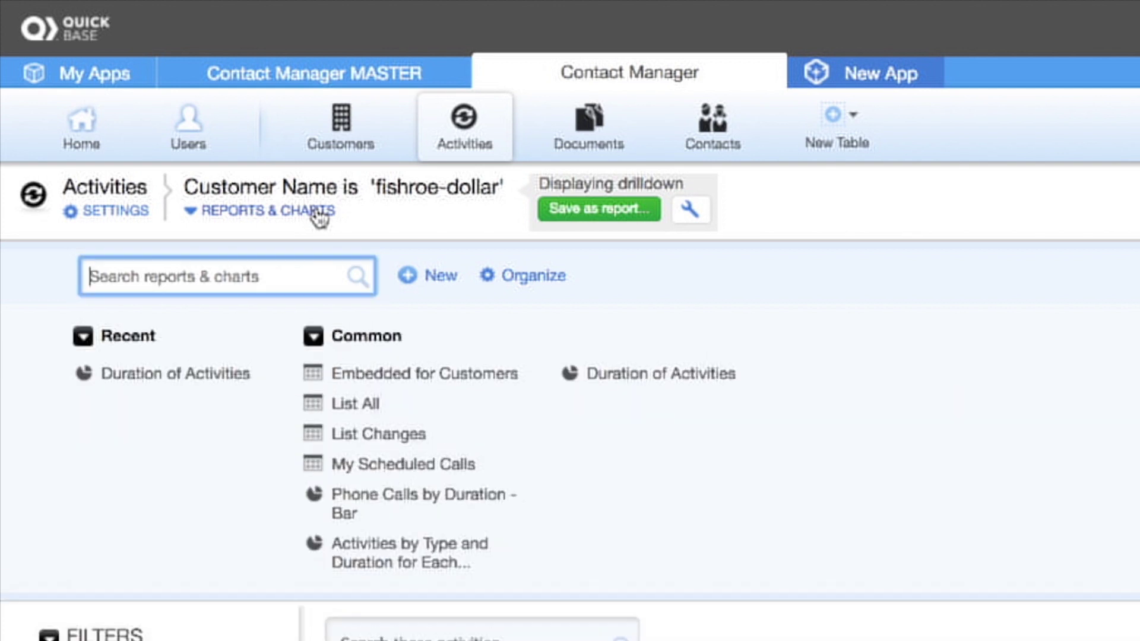
click(676, 379)
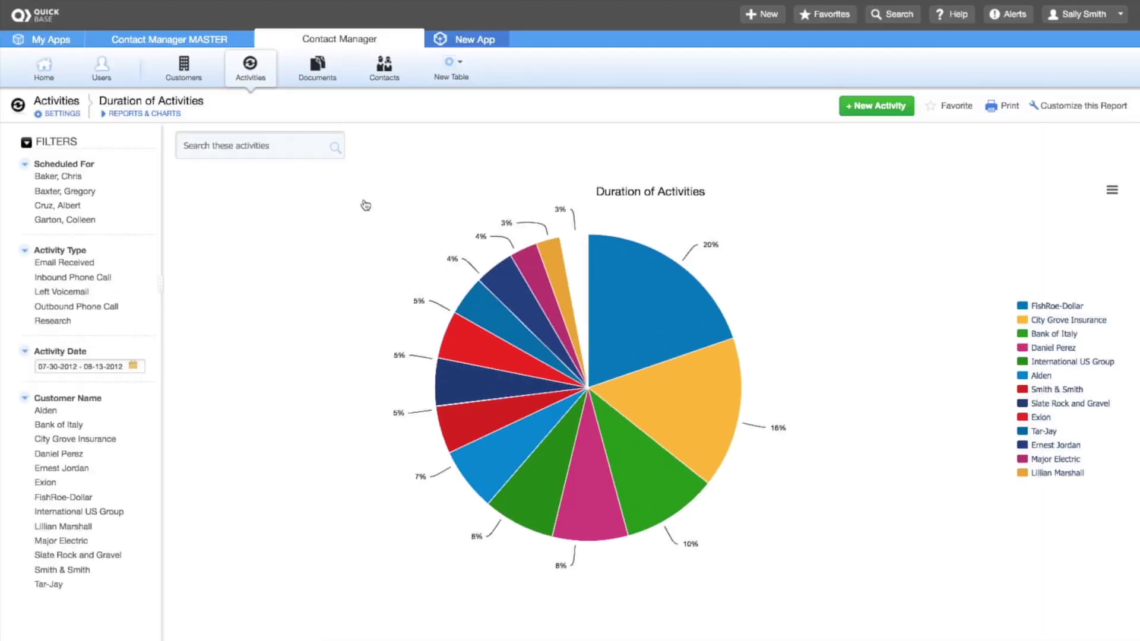